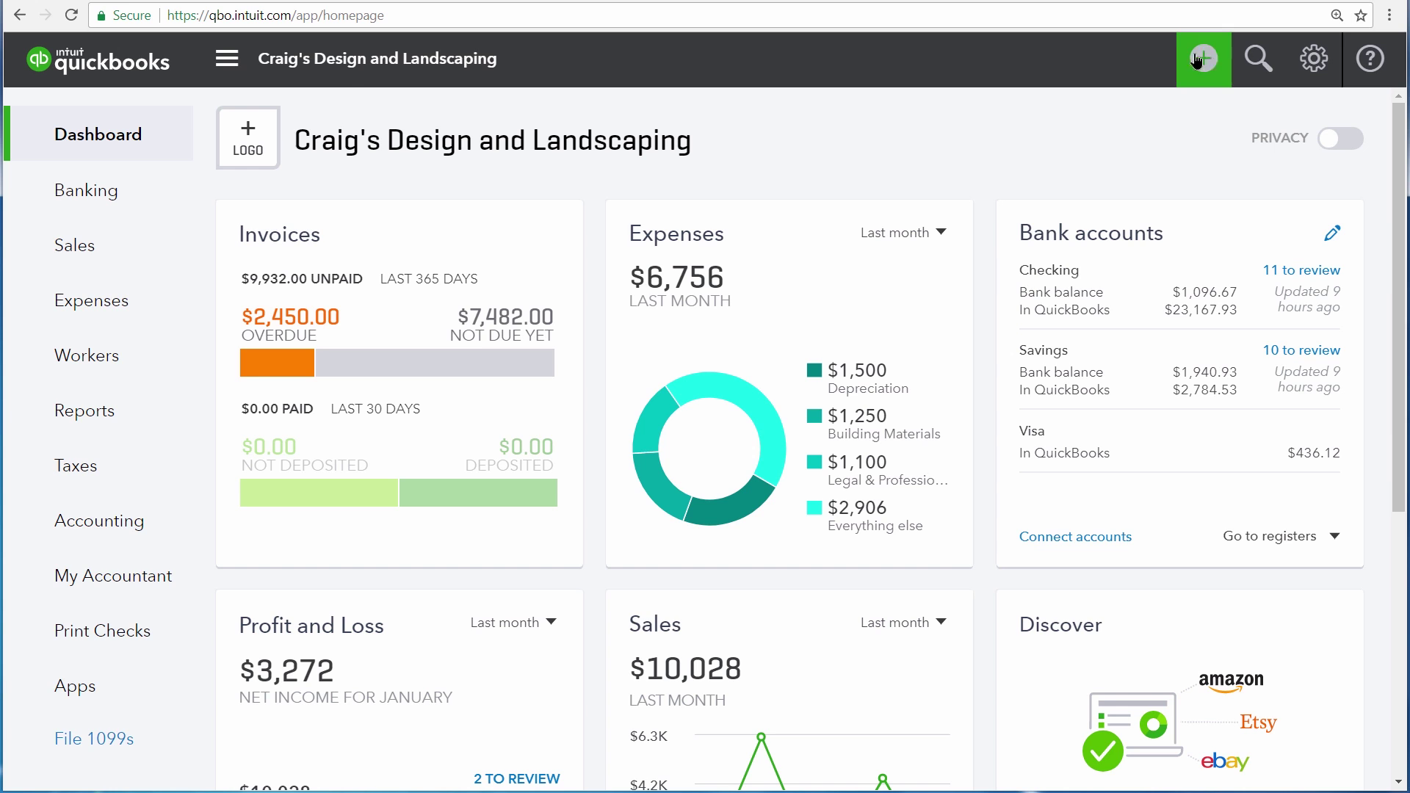
Step: Open Recurring Transactions from the gear menu's Lists section
{"action": "left_click", "coordinate": [1313, 64]}
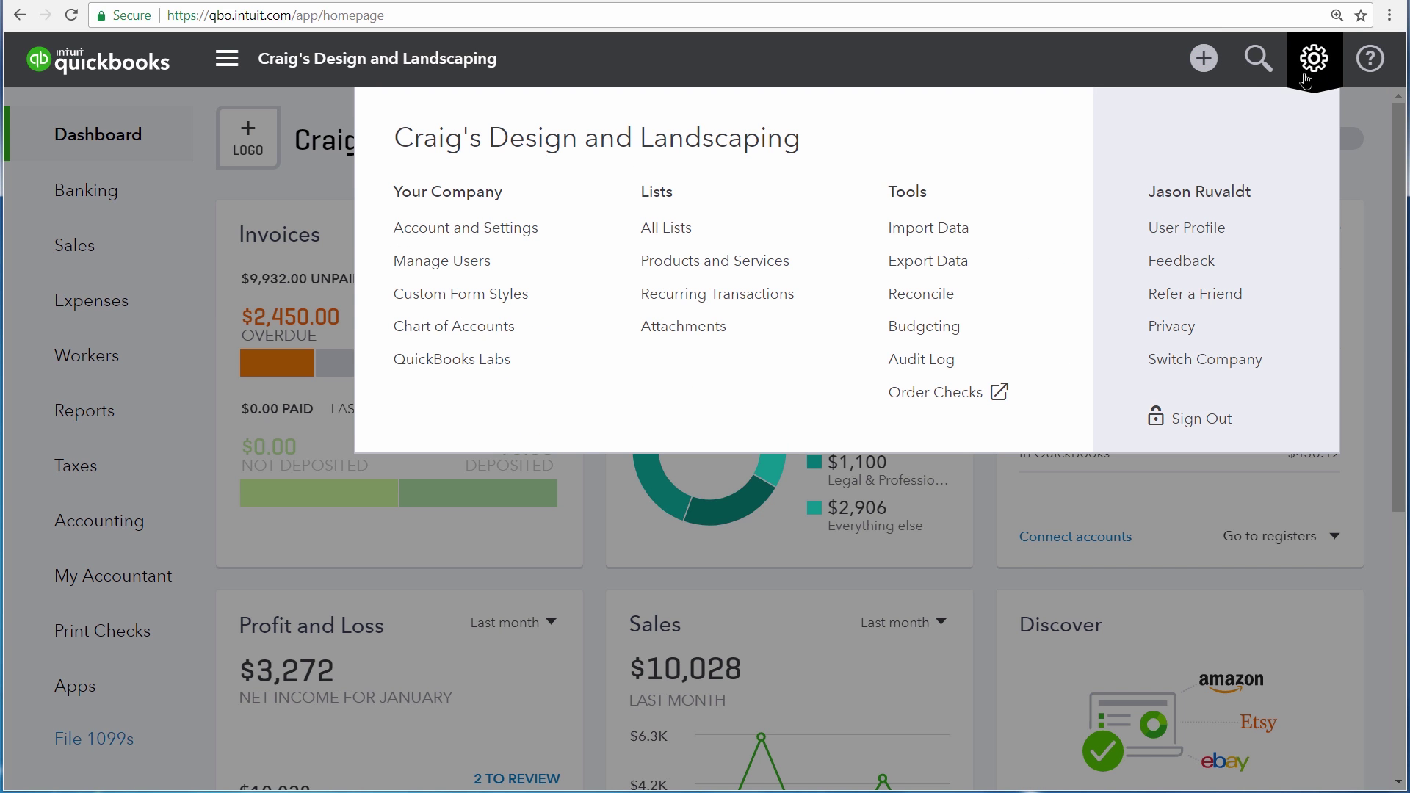
Step: Create a new recurring template with Invoice as its transaction type
{"action": "left_click", "coordinate": [737, 306]}
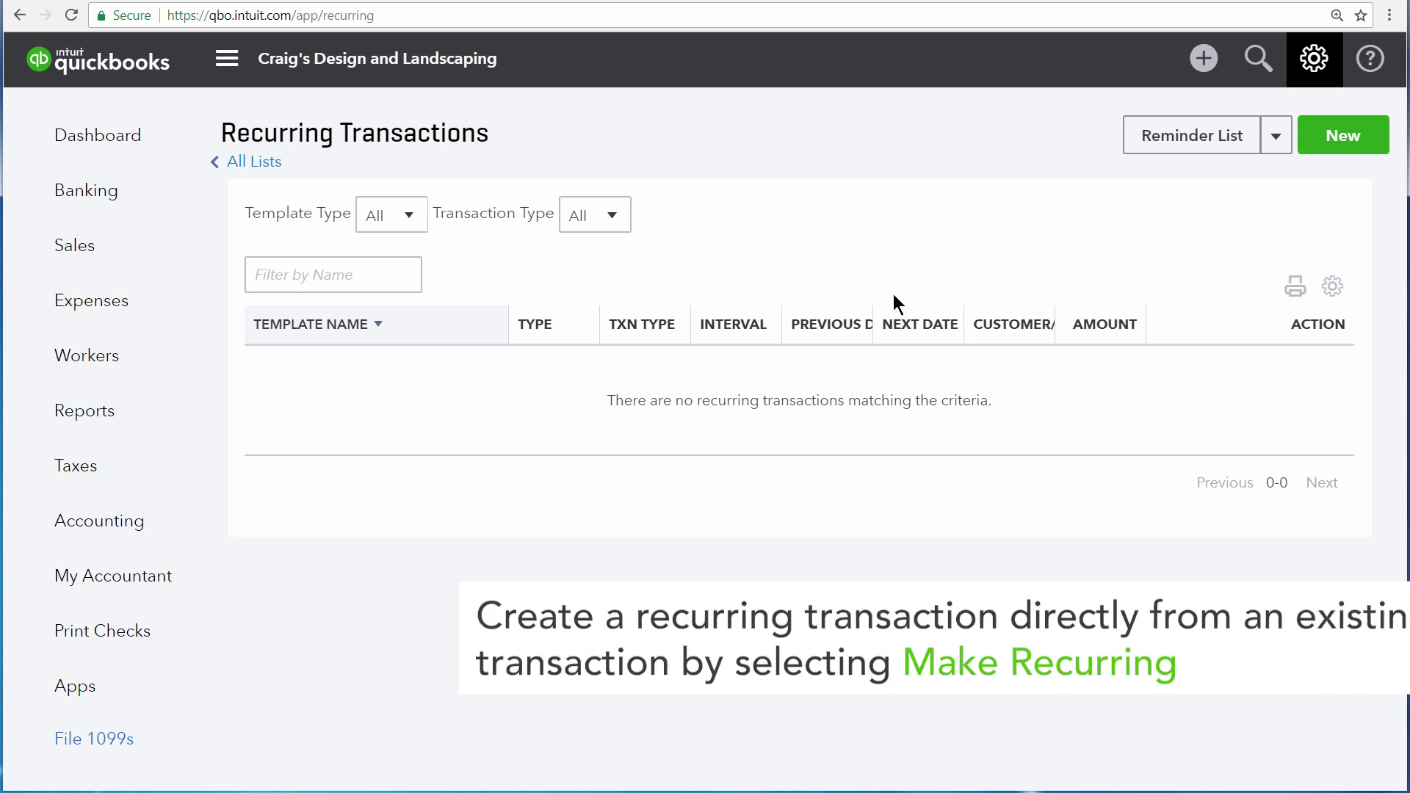
{"action": "left_click", "coordinate": [1355, 154]}
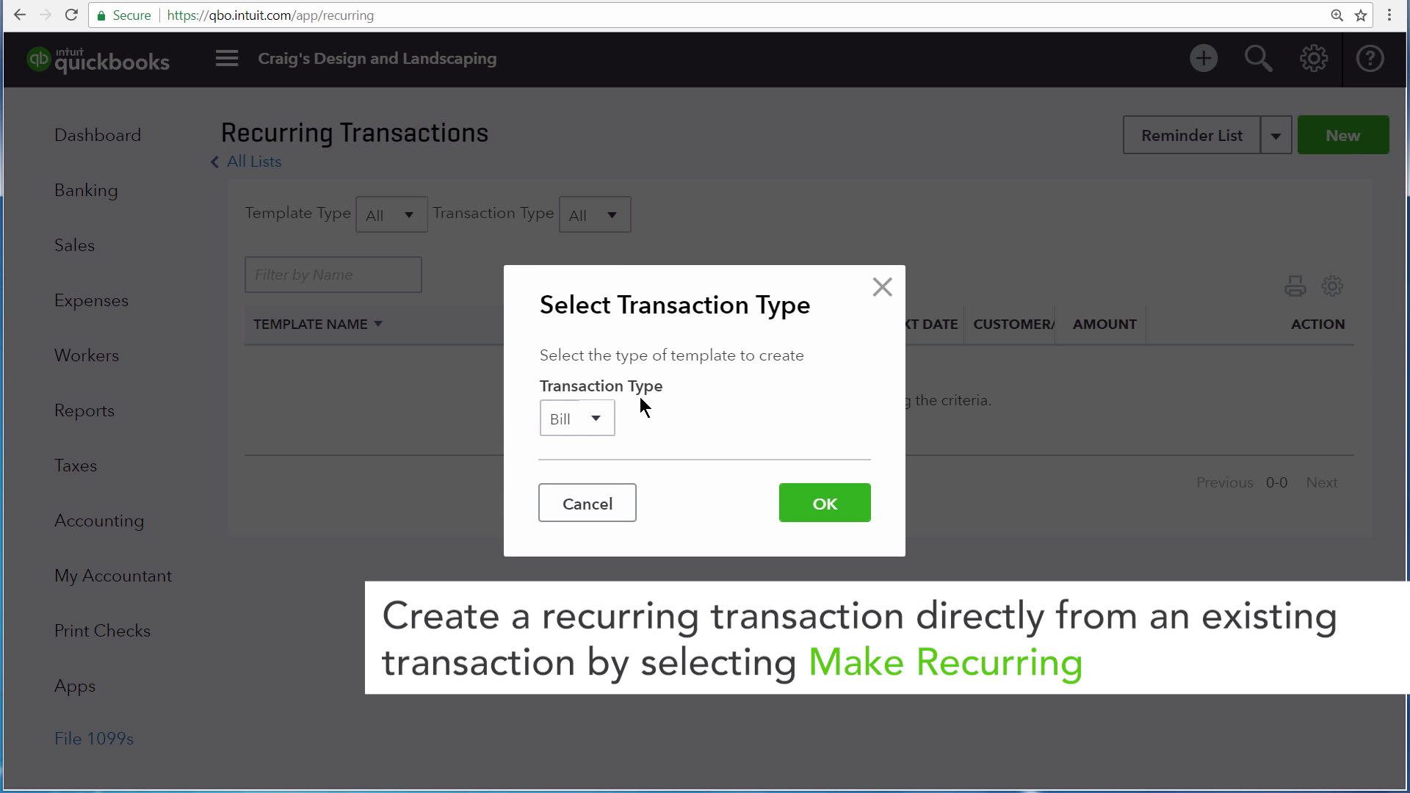
{"action": "left_click", "coordinate": [595, 418]}
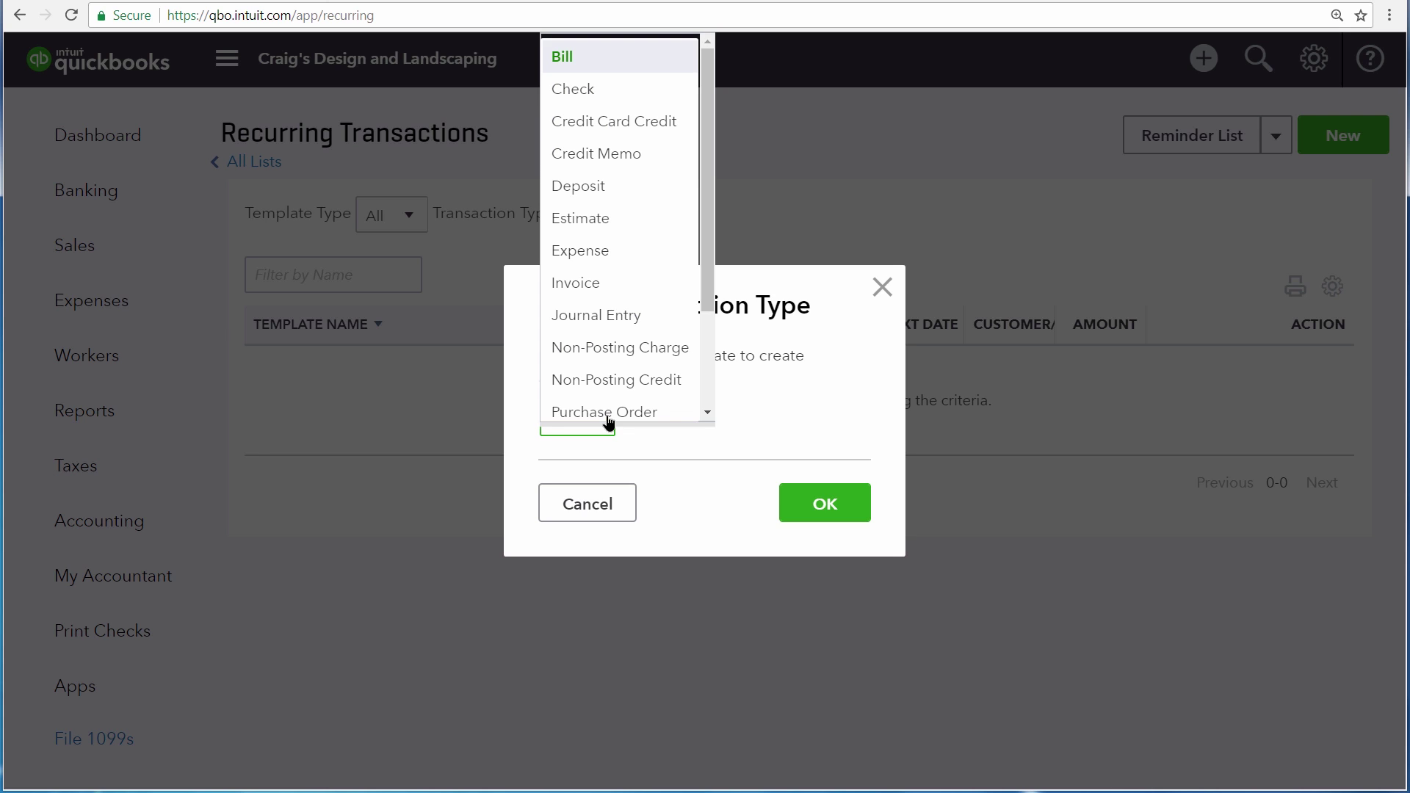
{"action": "left_click", "coordinate": [608, 287]}
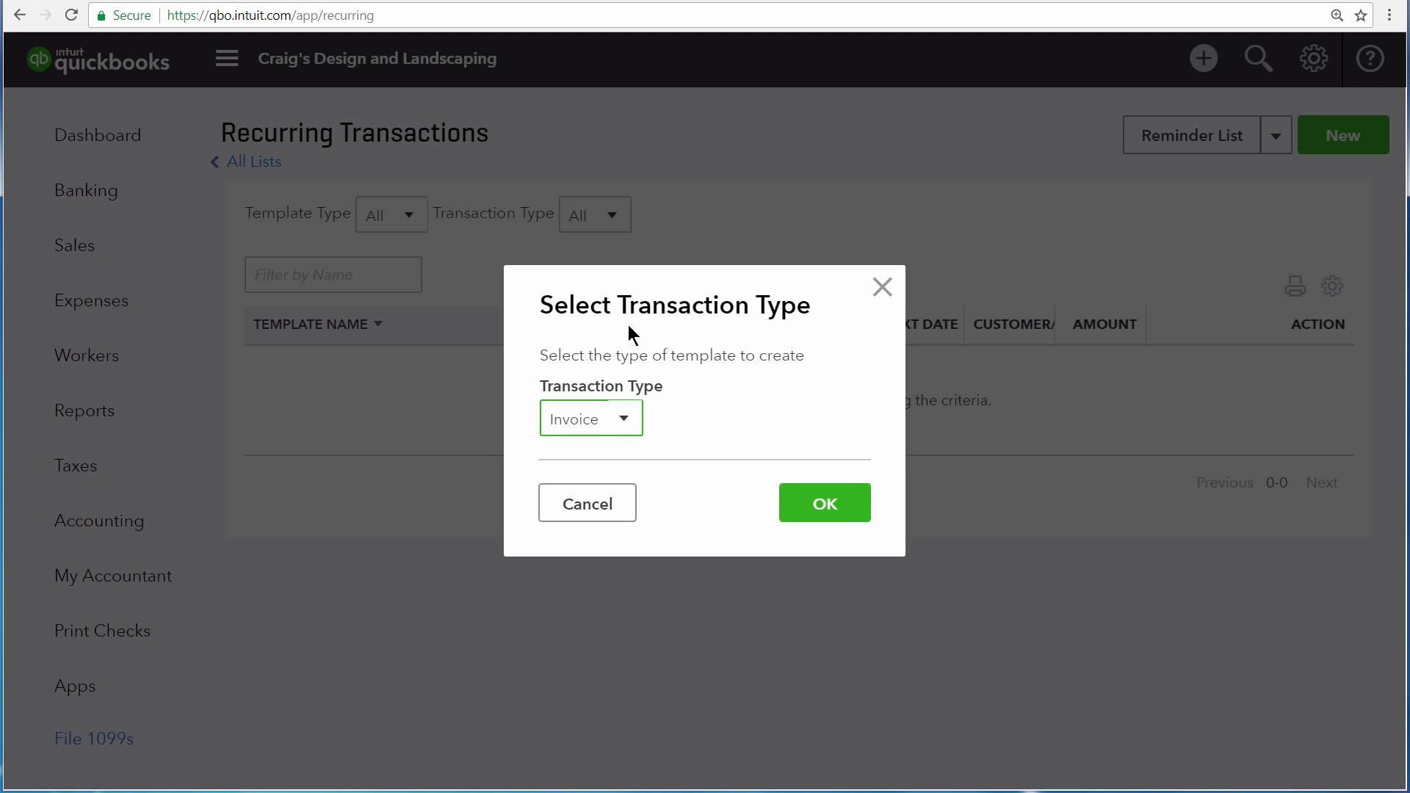
{"action": "left_click", "coordinate": [815, 506]}
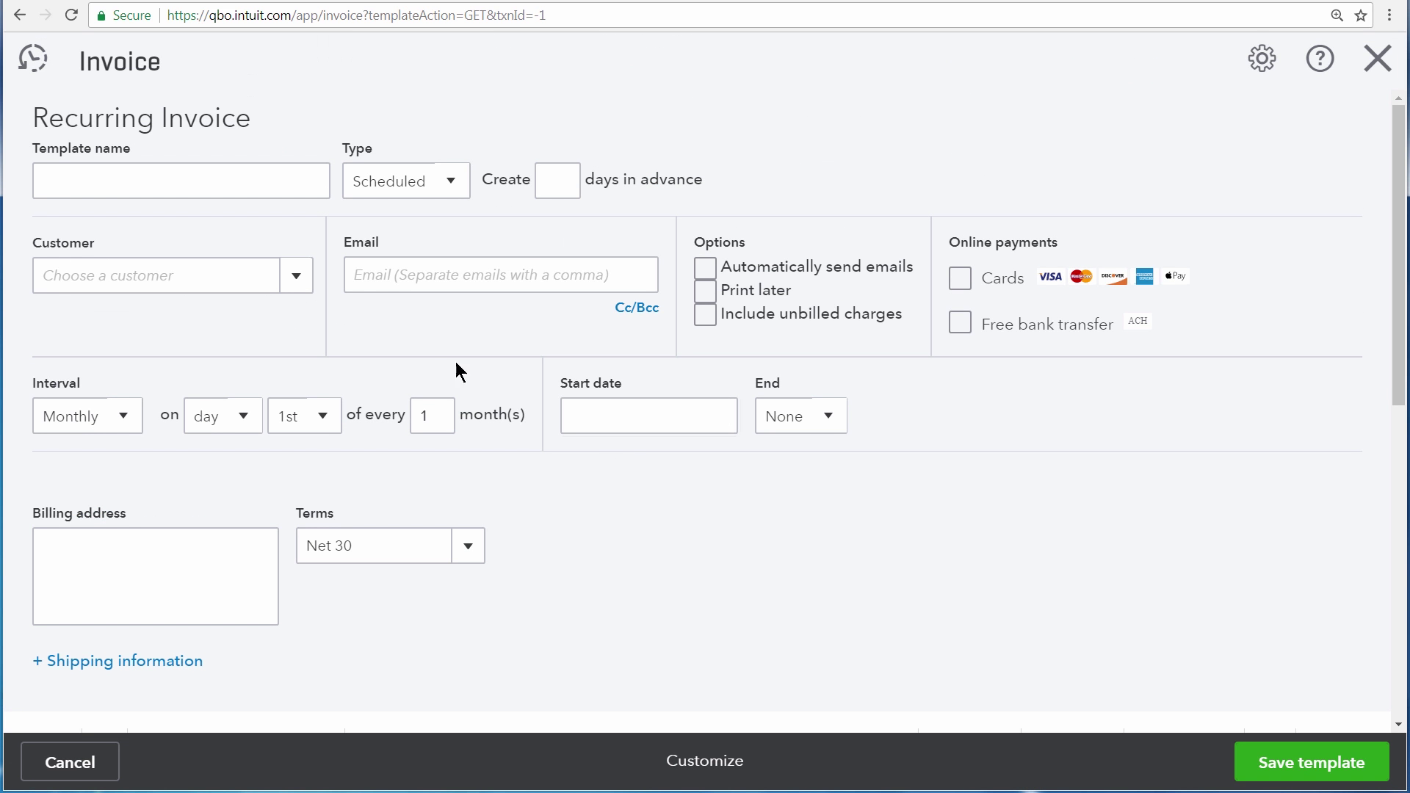
{"action": "left_click", "coordinate": [295, 275]}
{"action": "left_click", "coordinate": [195, 445]}
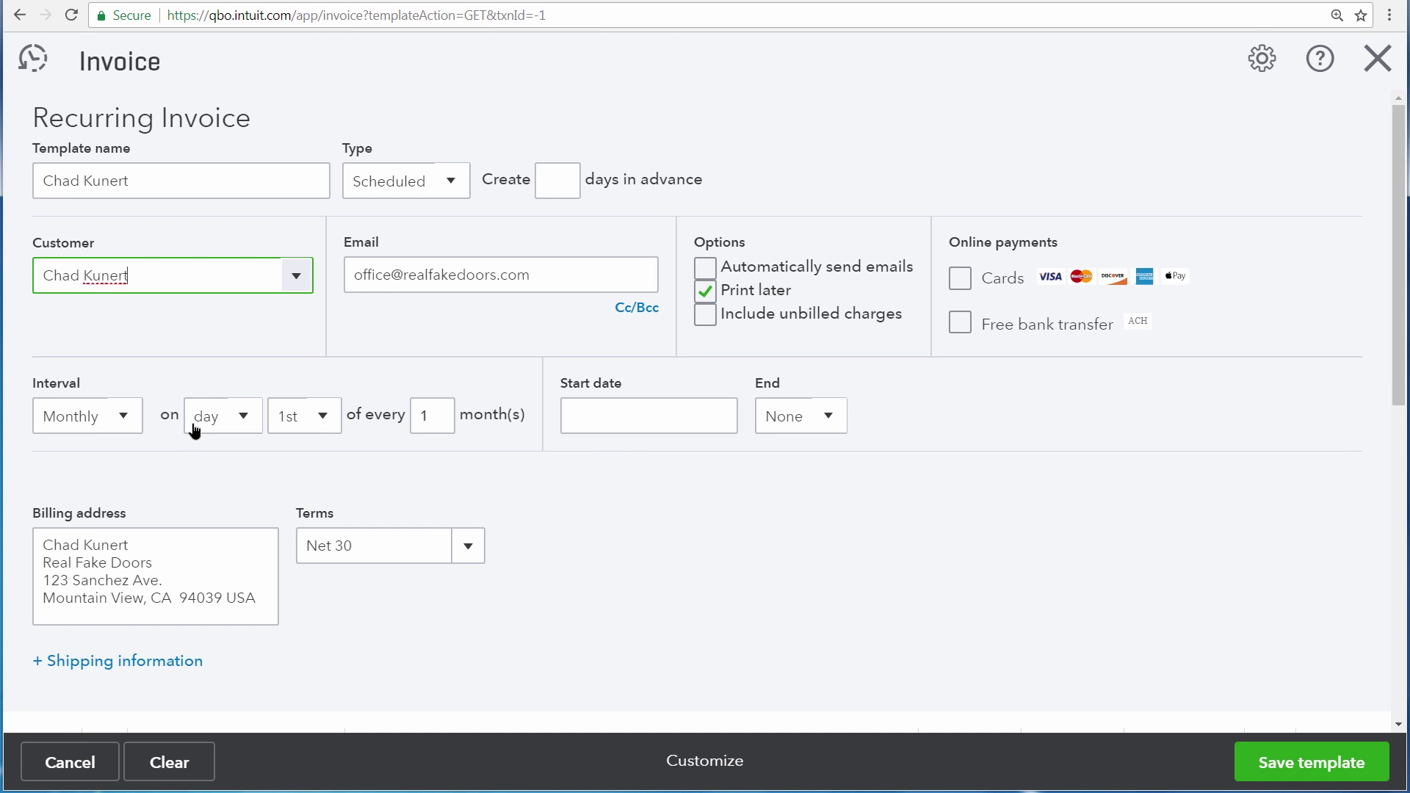
{"action": "left_click_drag", "start_coordinate": [192, 182], "coordinate": [81, 217]}
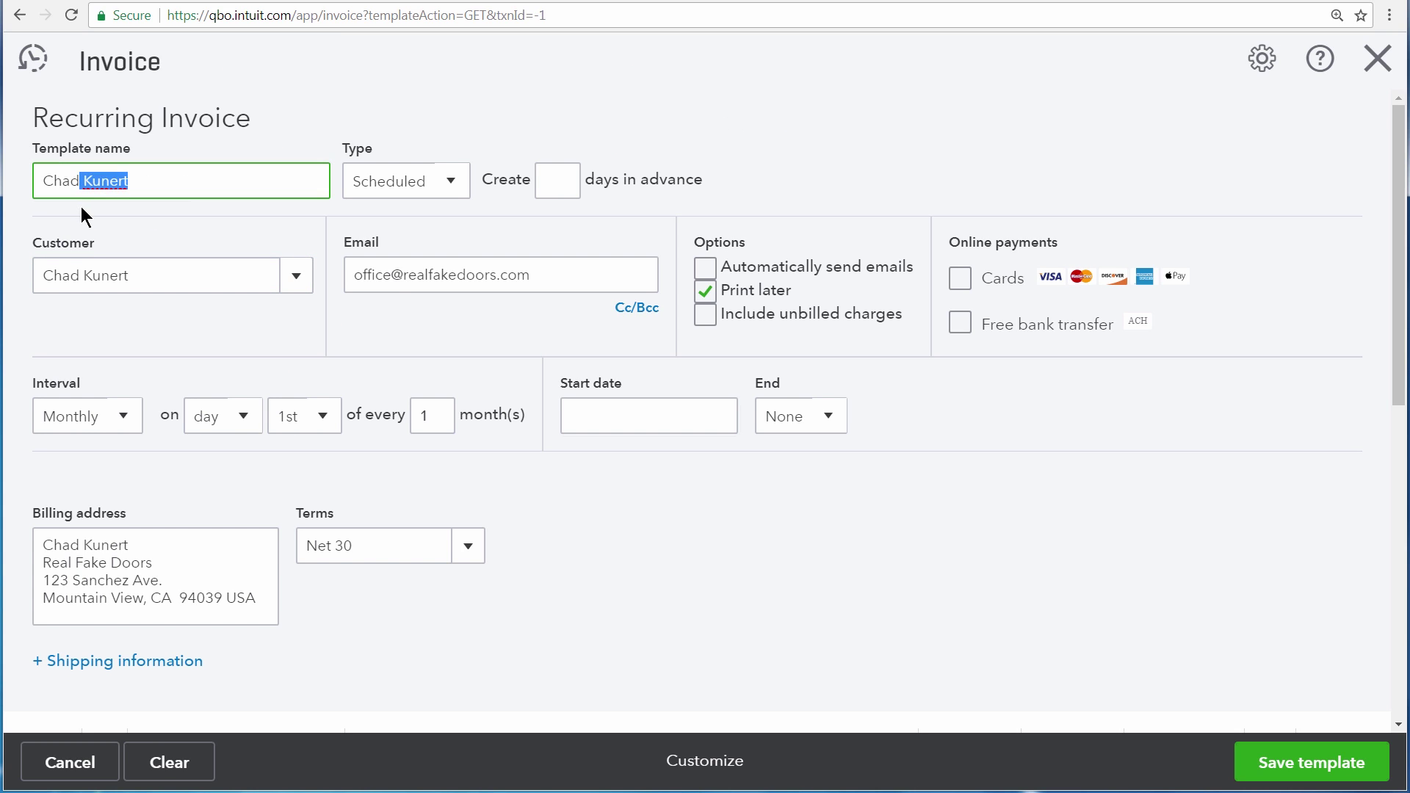
{"action": "type", "text": "'s Monthly Gardening "}
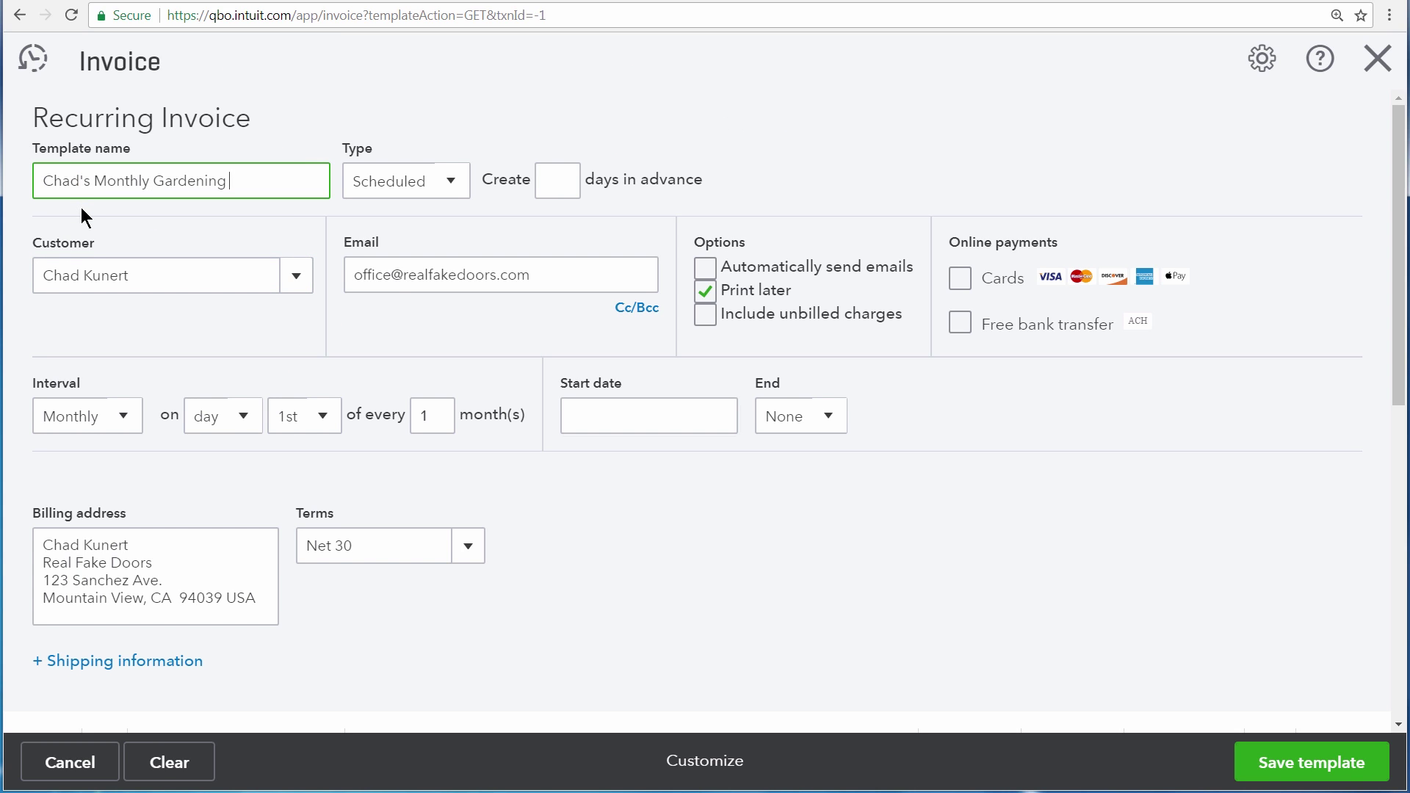
{"action": "type", "text": "Invoice"}
Step: Keep the template type Scheduled and turn on automatic email sending
{"action": "left_click", "coordinate": [447, 182]}
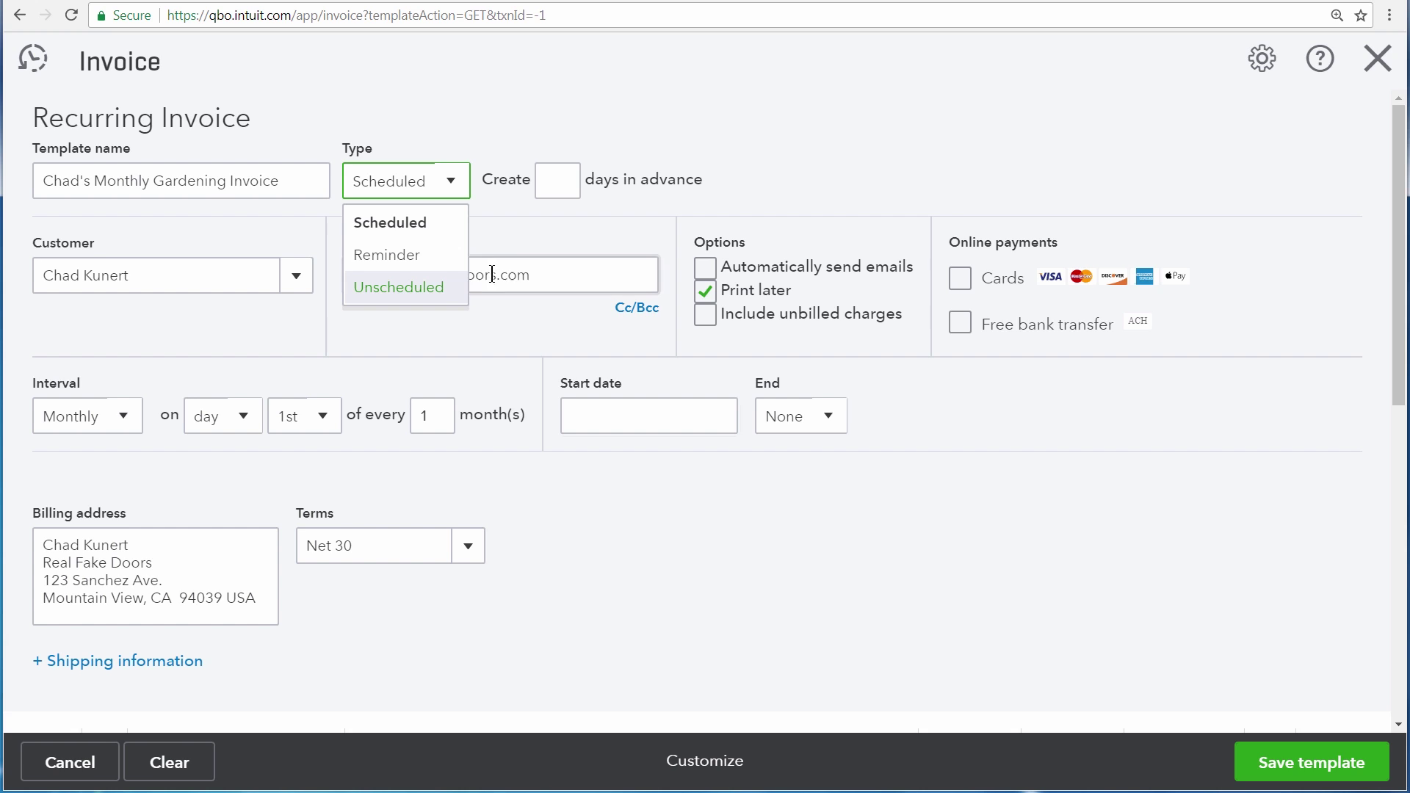
{"action": "left_click", "coordinate": [561, 194]}
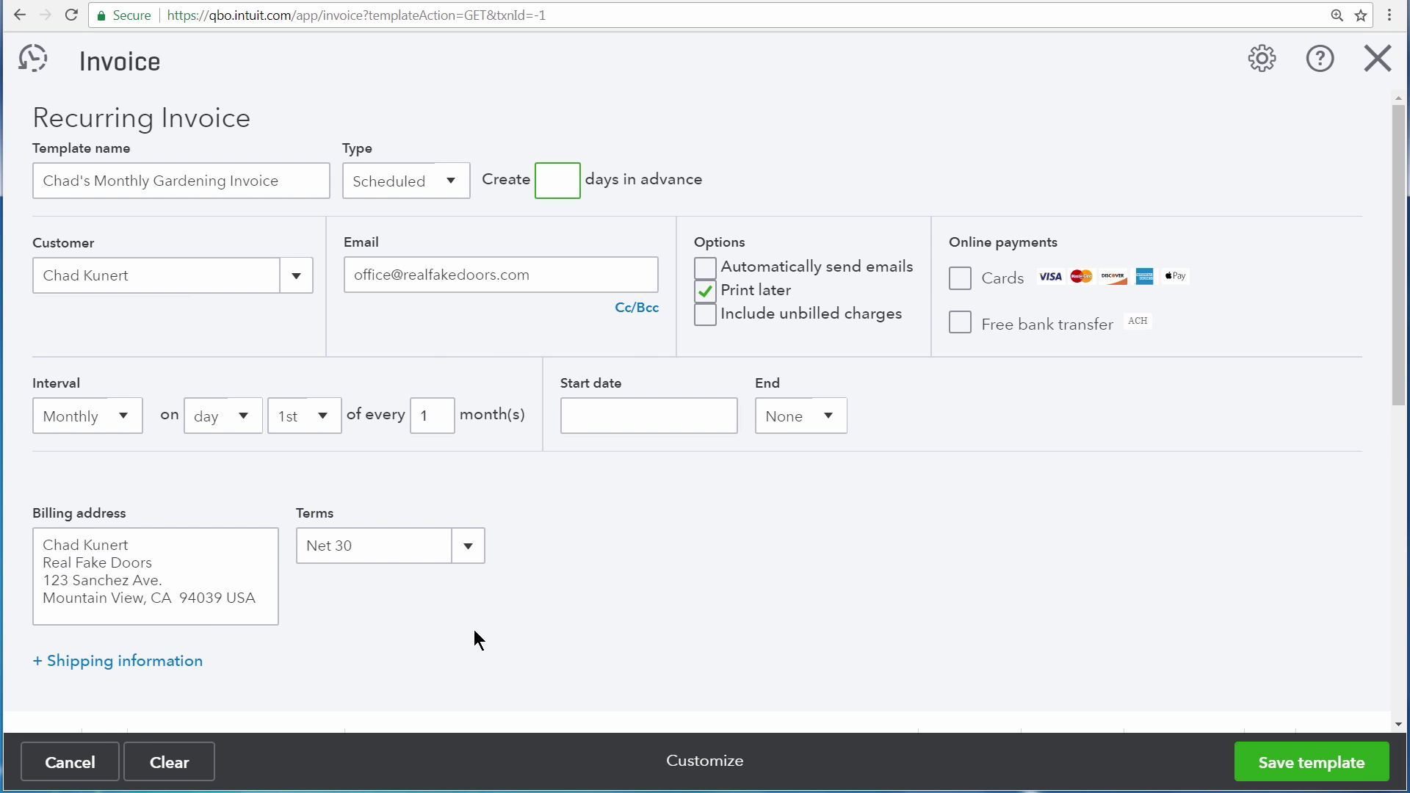
{"action": "left_click", "coordinate": [705, 269]}
Step: Set the interval to Monthly, on the 1st day of every 1 month
{"action": "left_click", "coordinate": [121, 416]}
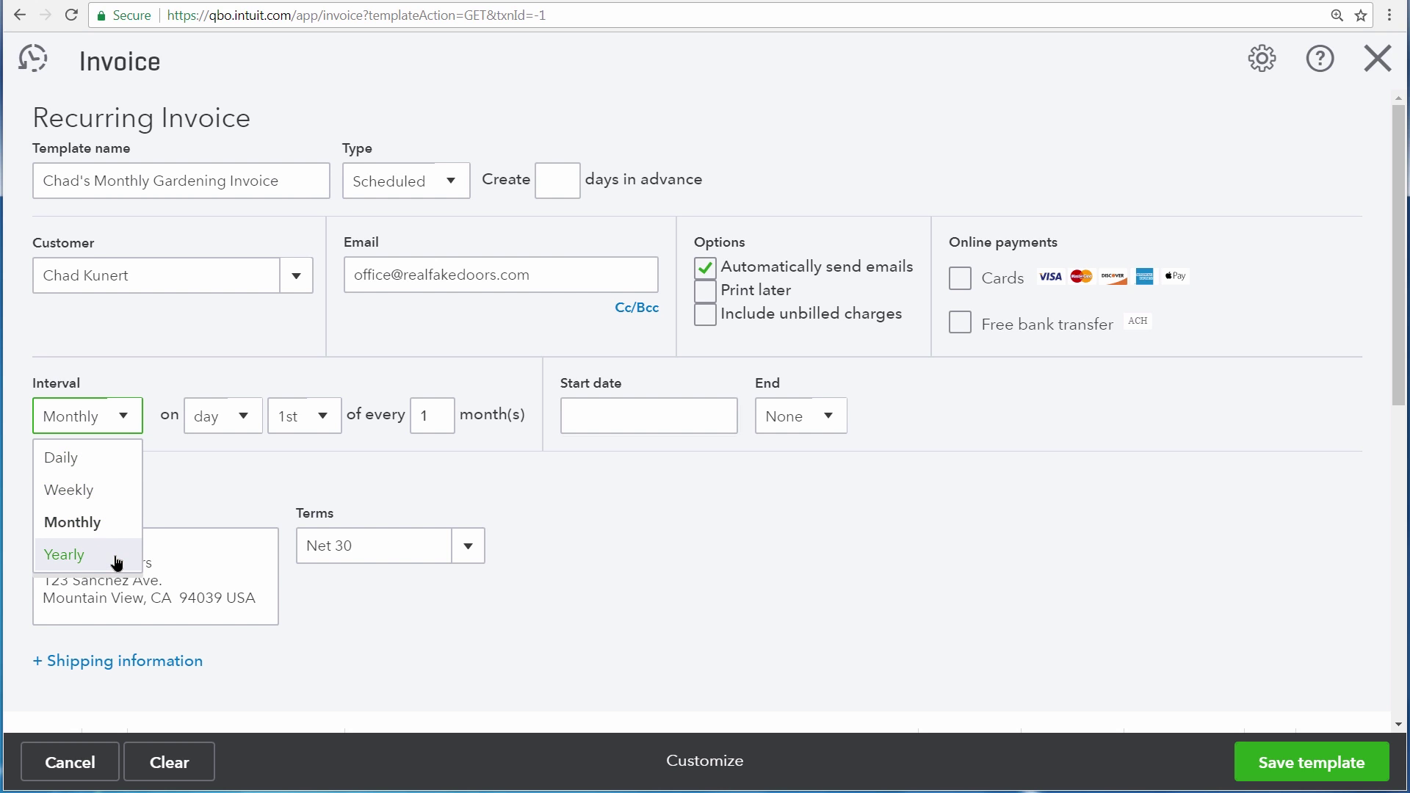
{"action": "left_click", "coordinate": [116, 459]}
{"action": "left_click", "coordinate": [210, 415]}
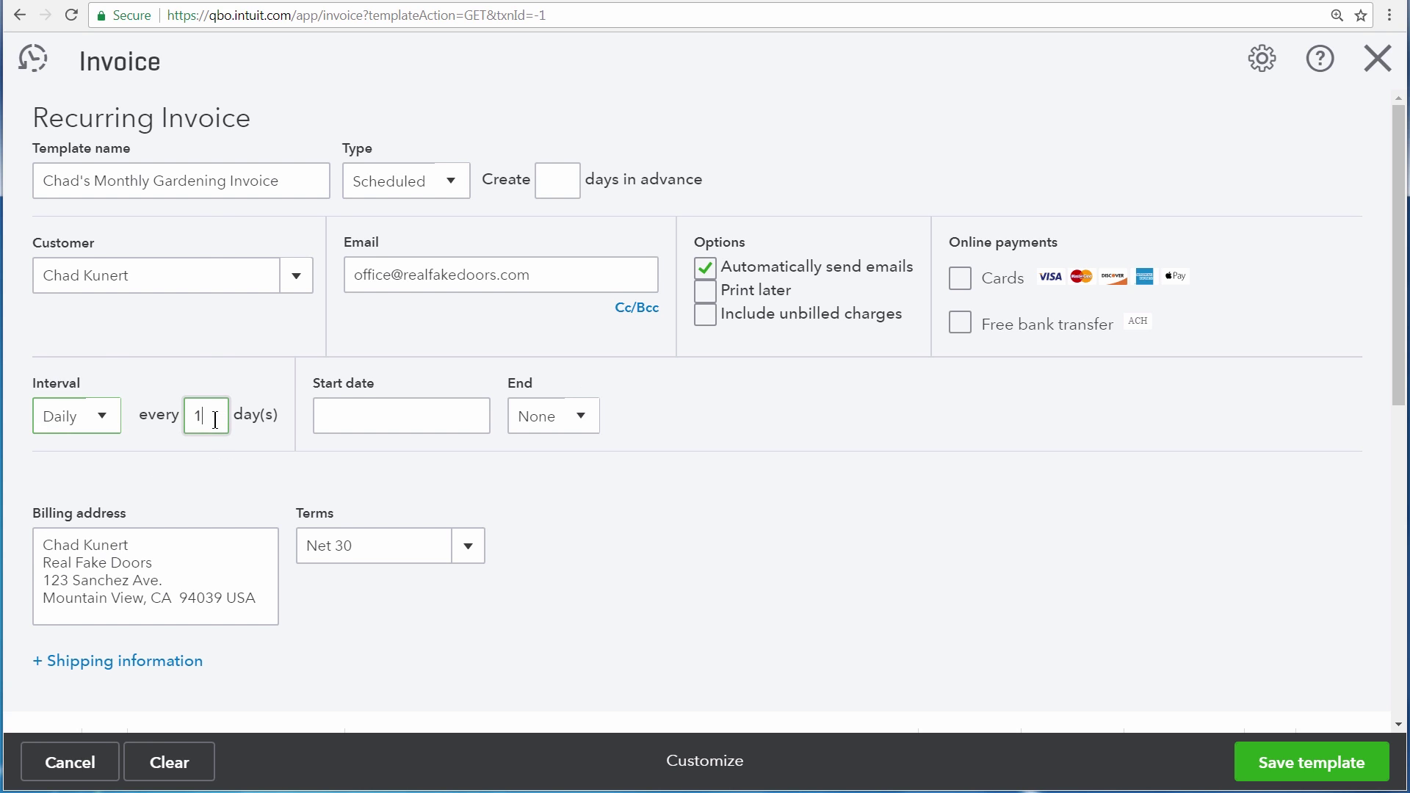
{"action": "left_click_drag", "start_coordinate": [210, 415], "coordinate": [177, 419]}
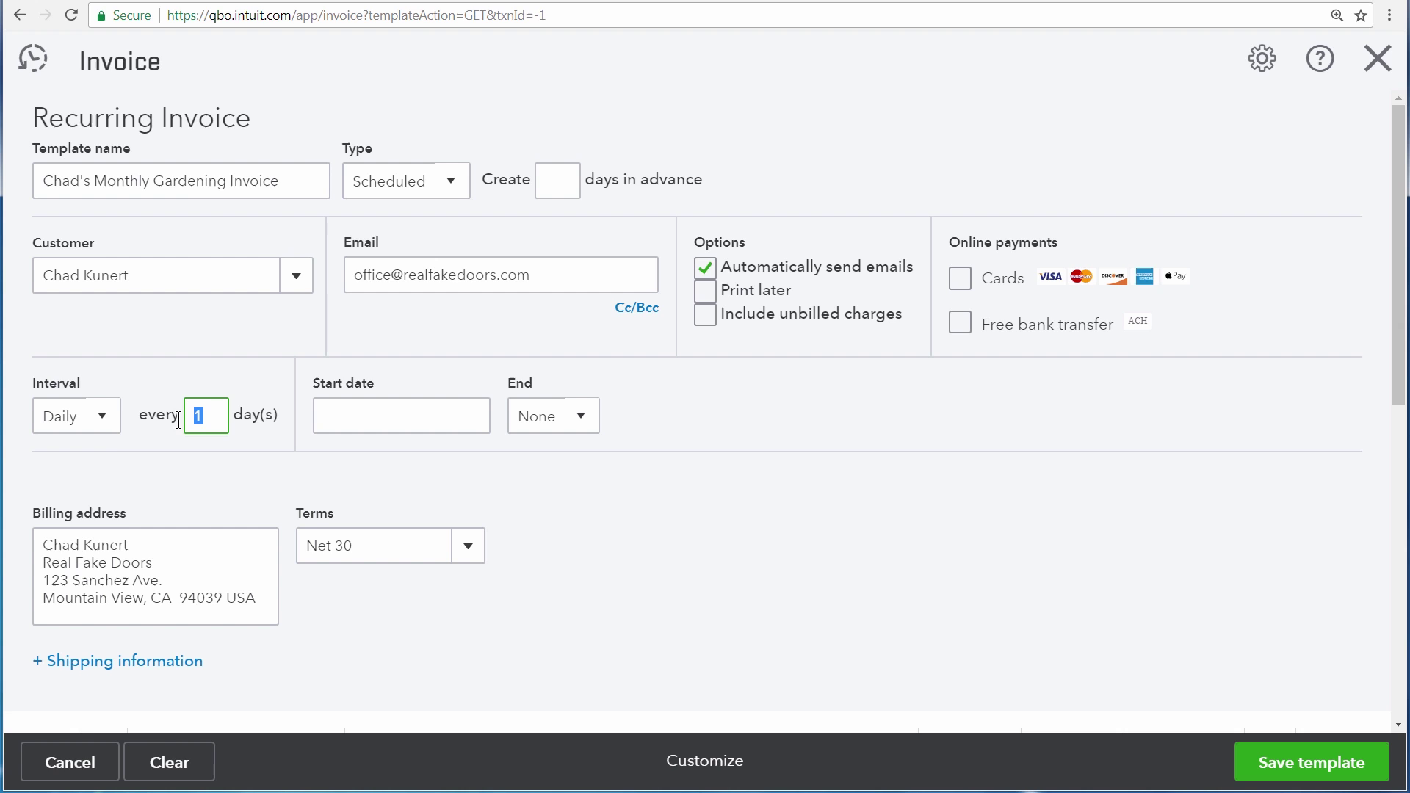
{"action": "left_click", "coordinate": [112, 425]}
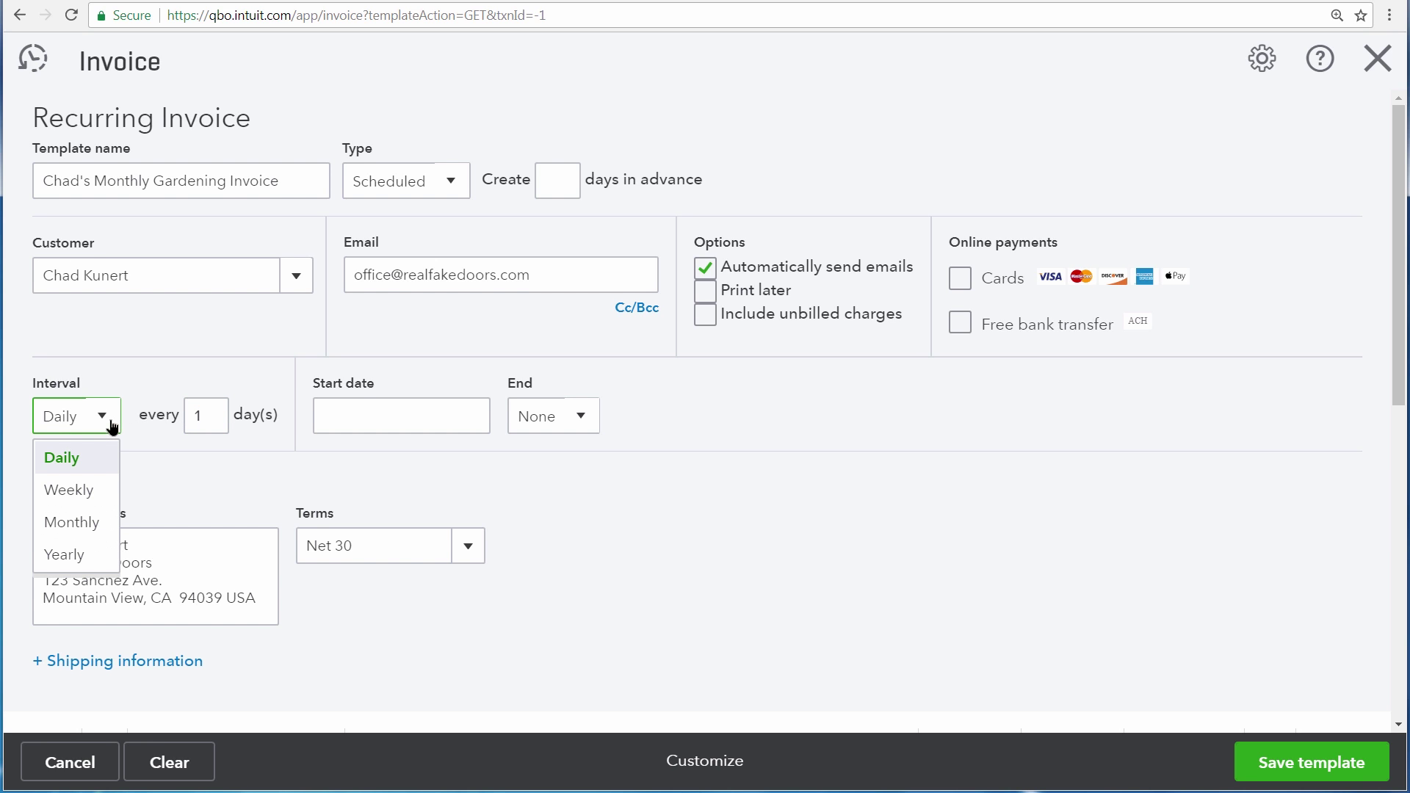
{"action": "left_click", "coordinate": [111, 522]}
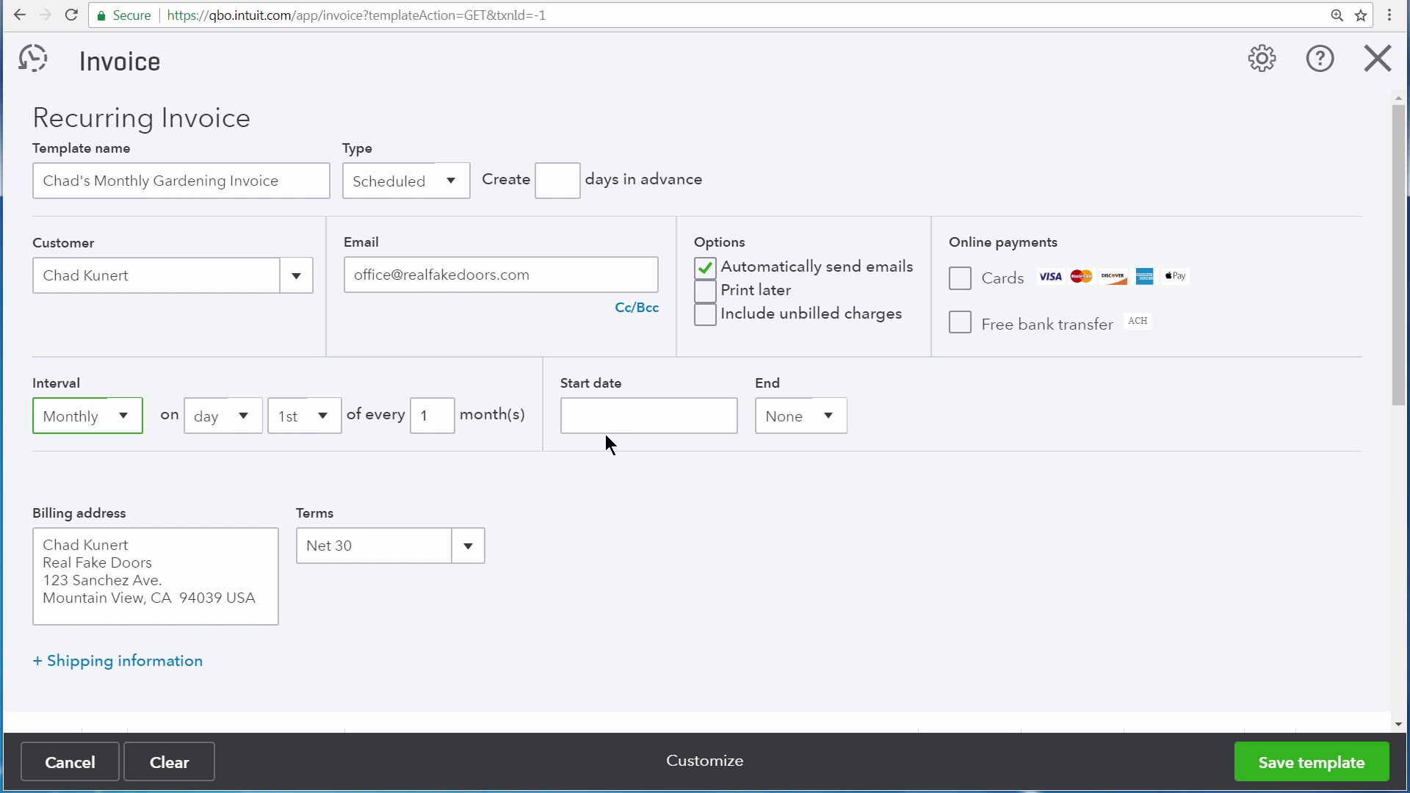
Step: Start the schedule on 03/01/2018 and end it after 12 occurrences
{"action": "left_click", "coordinate": [628, 424]}
{"action": "type", "text": "0"}
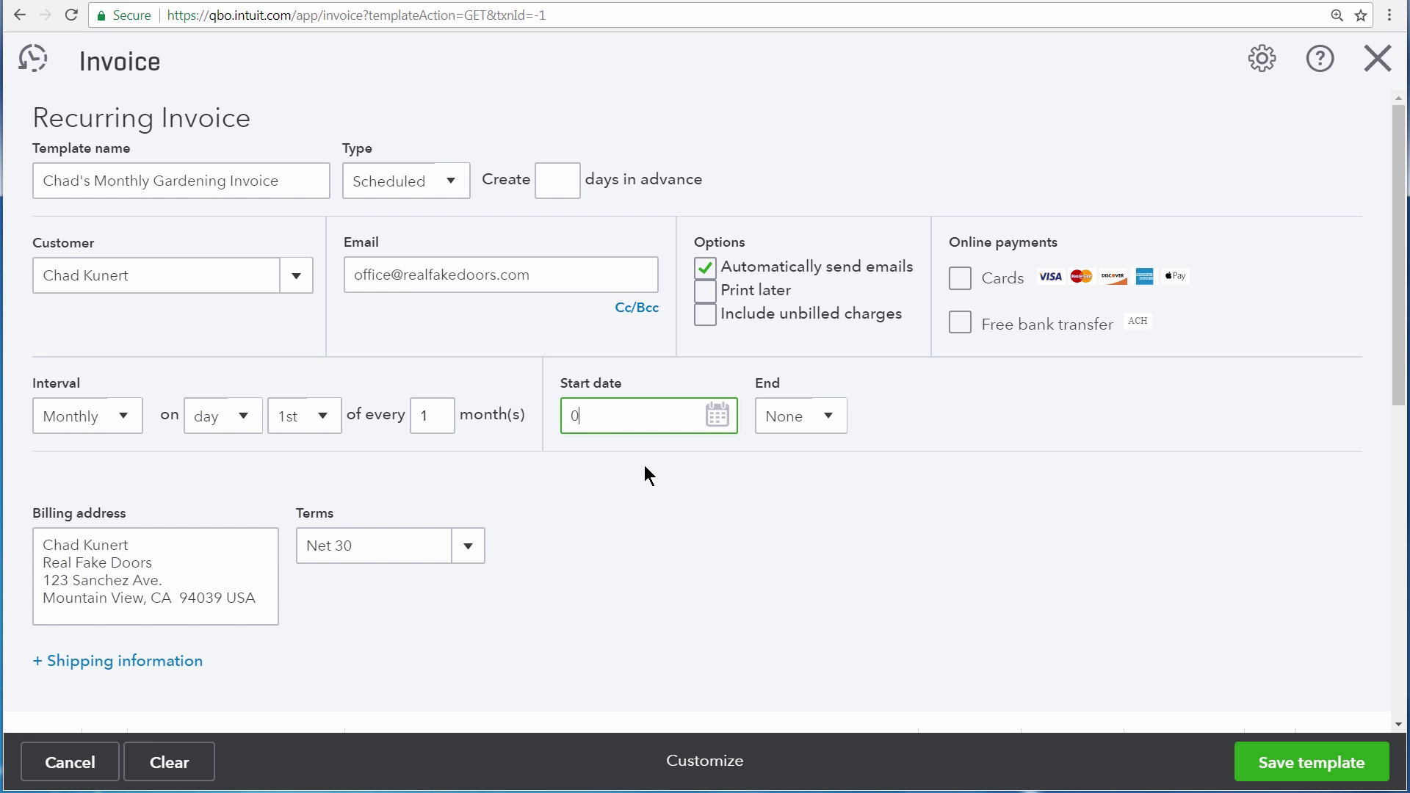
{"action": "type", "text": "3/01/201"}
{"action": "type", "text": "8"}
{"action": "left_click", "coordinate": [830, 423]}
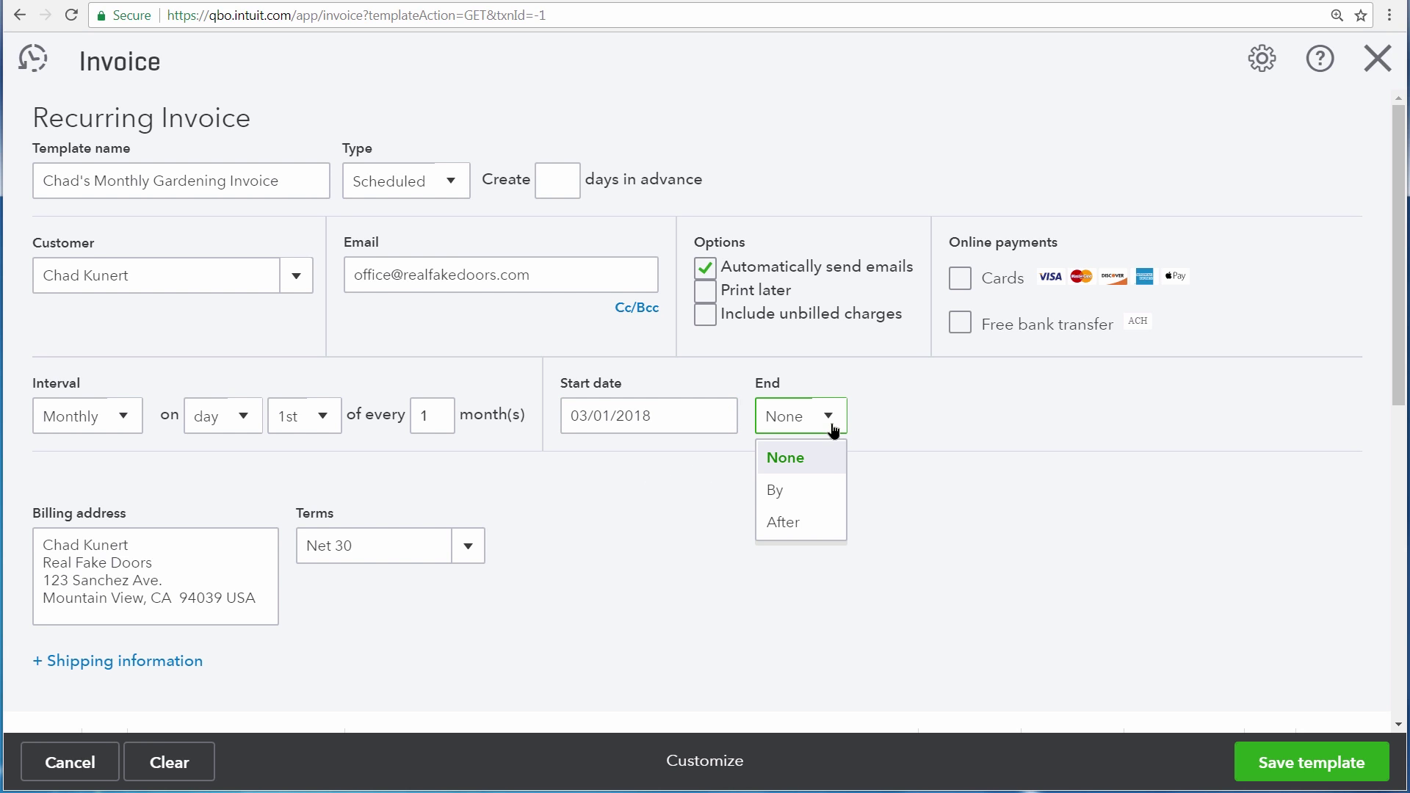
{"action": "left_click", "coordinate": [825, 493]}
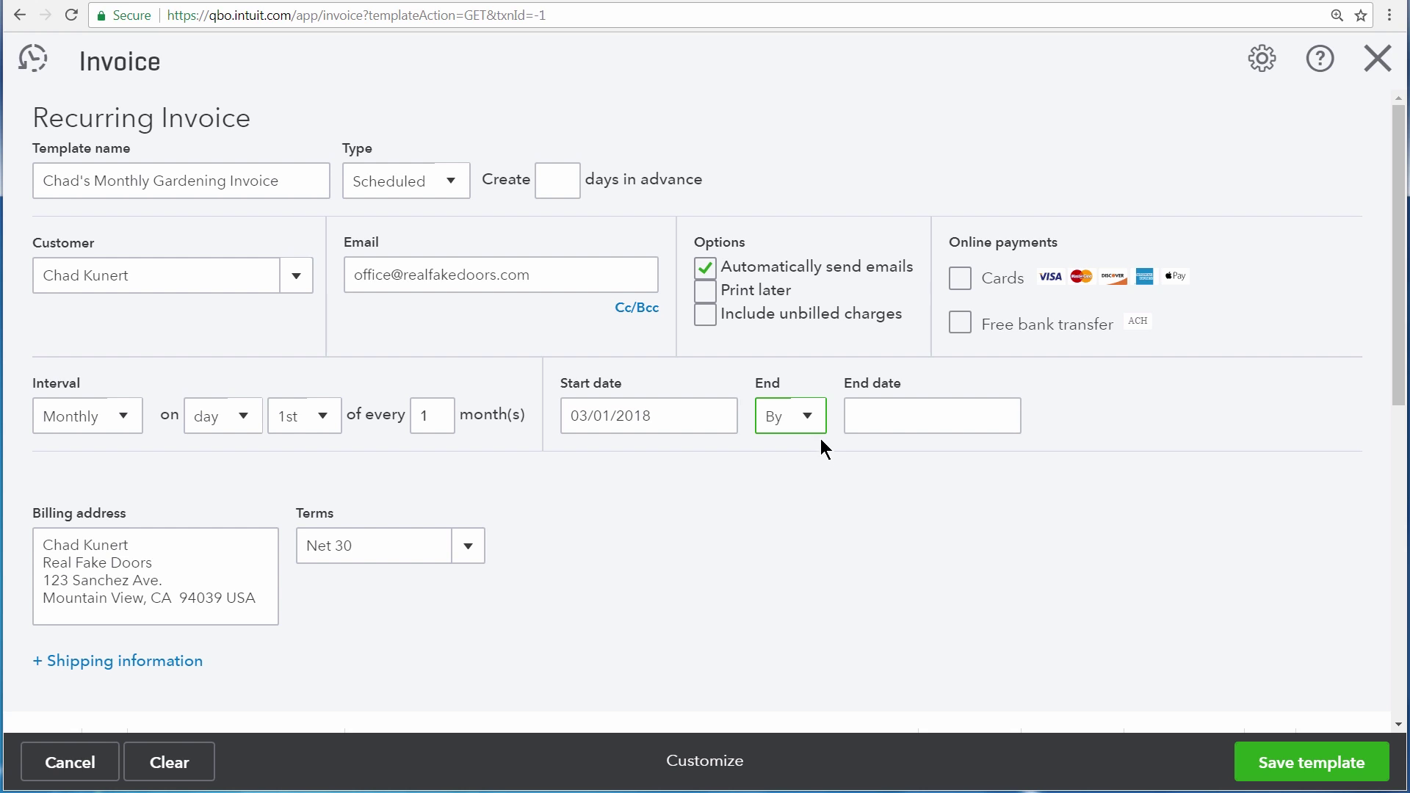
{"action": "left_click", "coordinate": [819, 436]}
{"action": "left_click", "coordinate": [816, 524]}
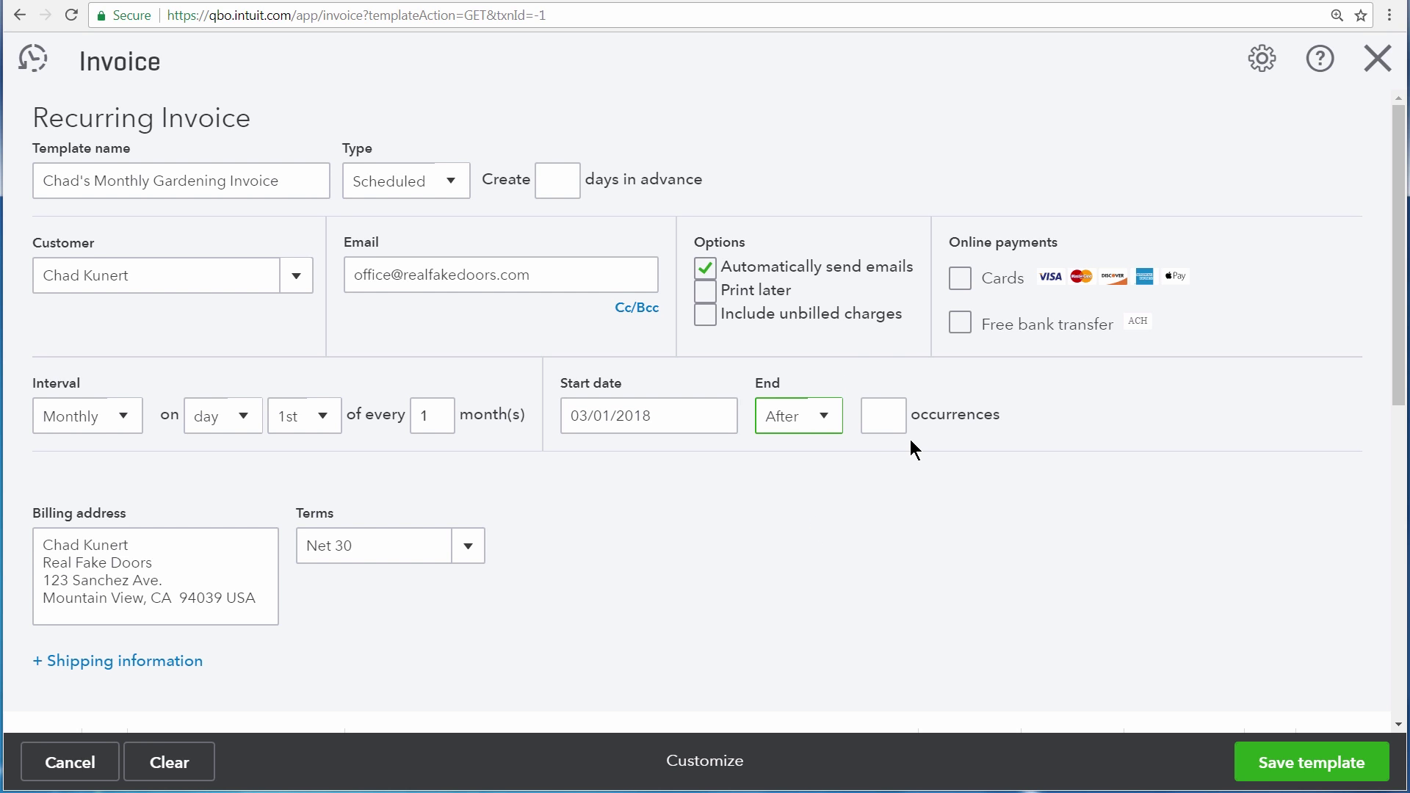
{"action": "left_click", "coordinate": [884, 423]}
{"action": "type", "text": "12"}
{"action": "left_click_drag", "start_coordinate": [1397, 361], "coordinate": [1394, 513]}
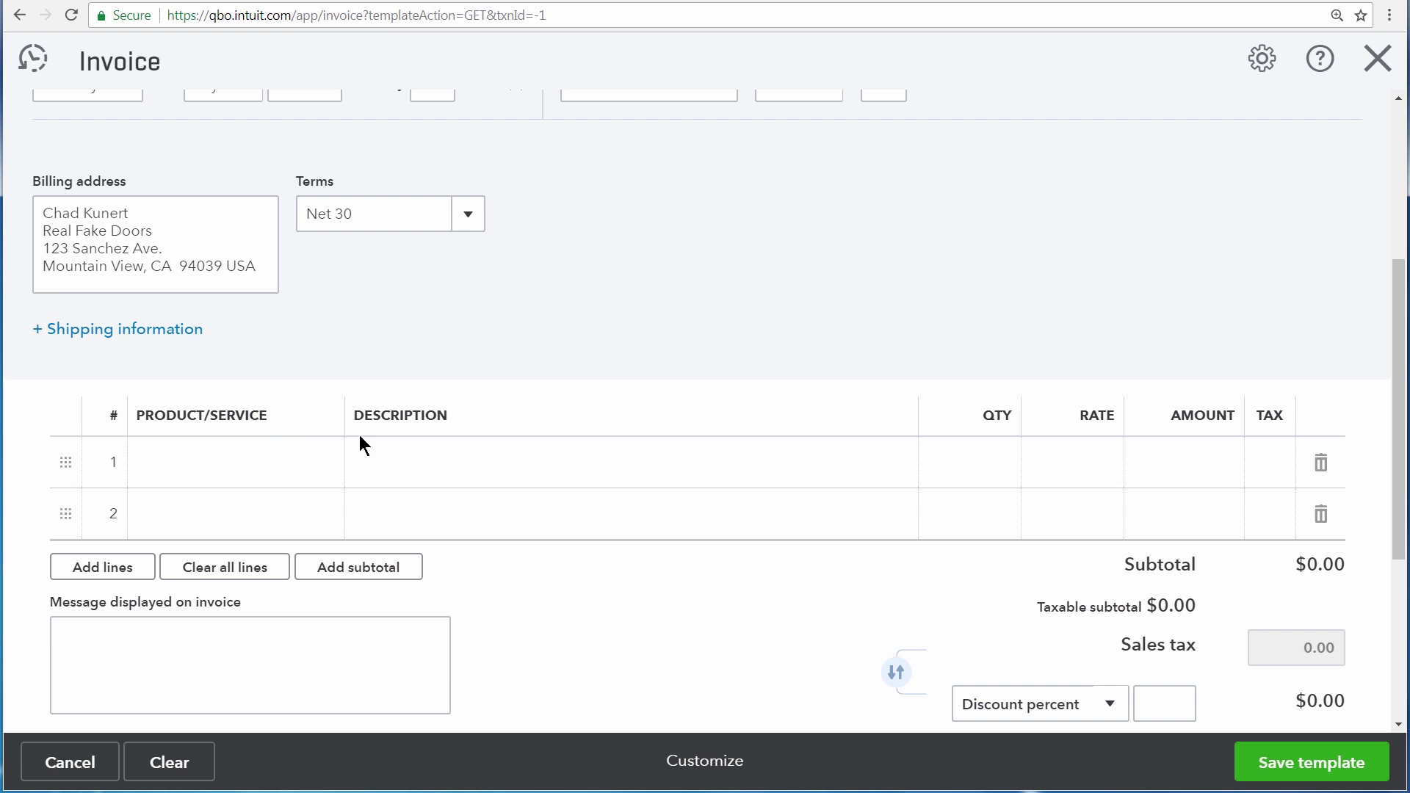
Step: Add Gardening on line 1 with quantity 5 at rate 45, then save the template
{"action": "left_click", "coordinate": [271, 465]}
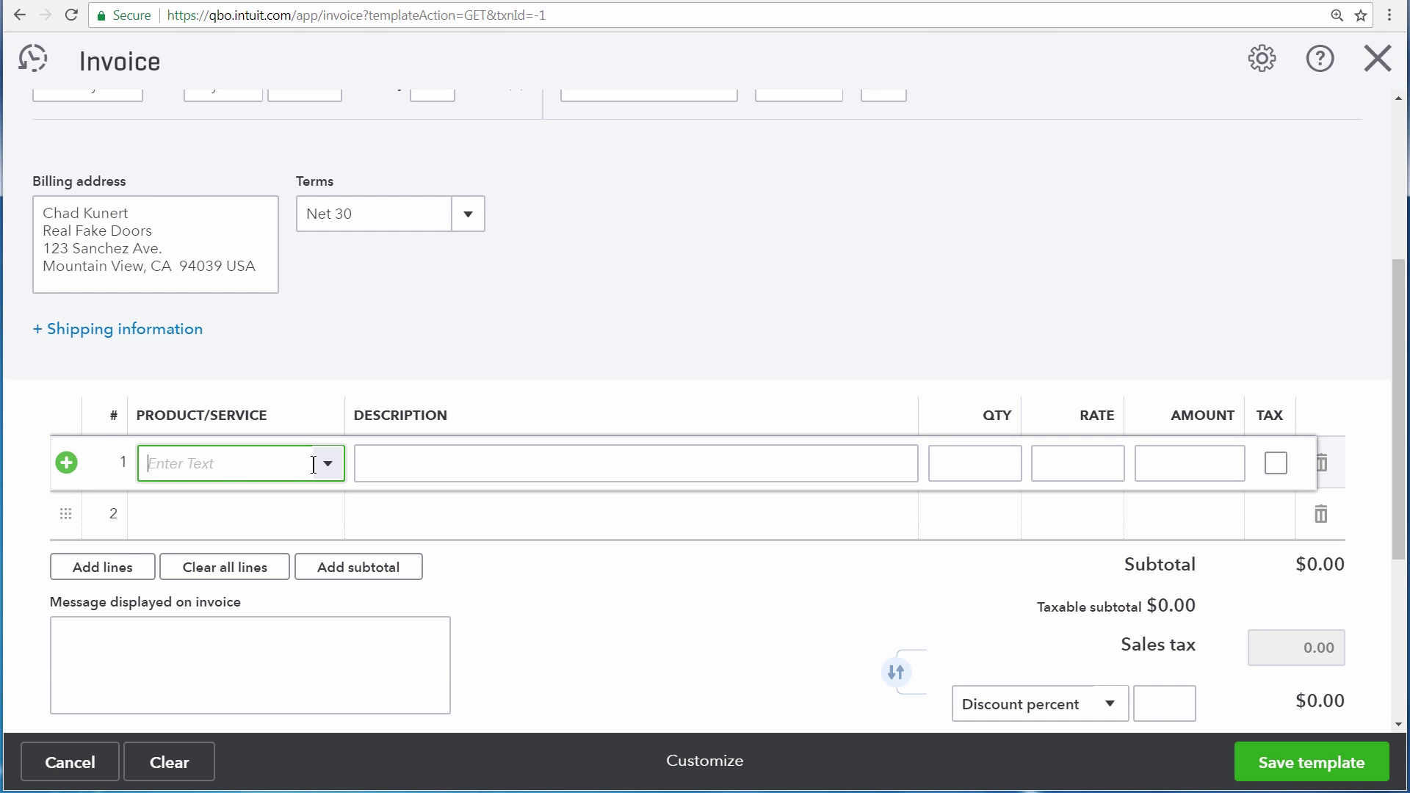
{"action": "left_click", "coordinate": [339, 467]}
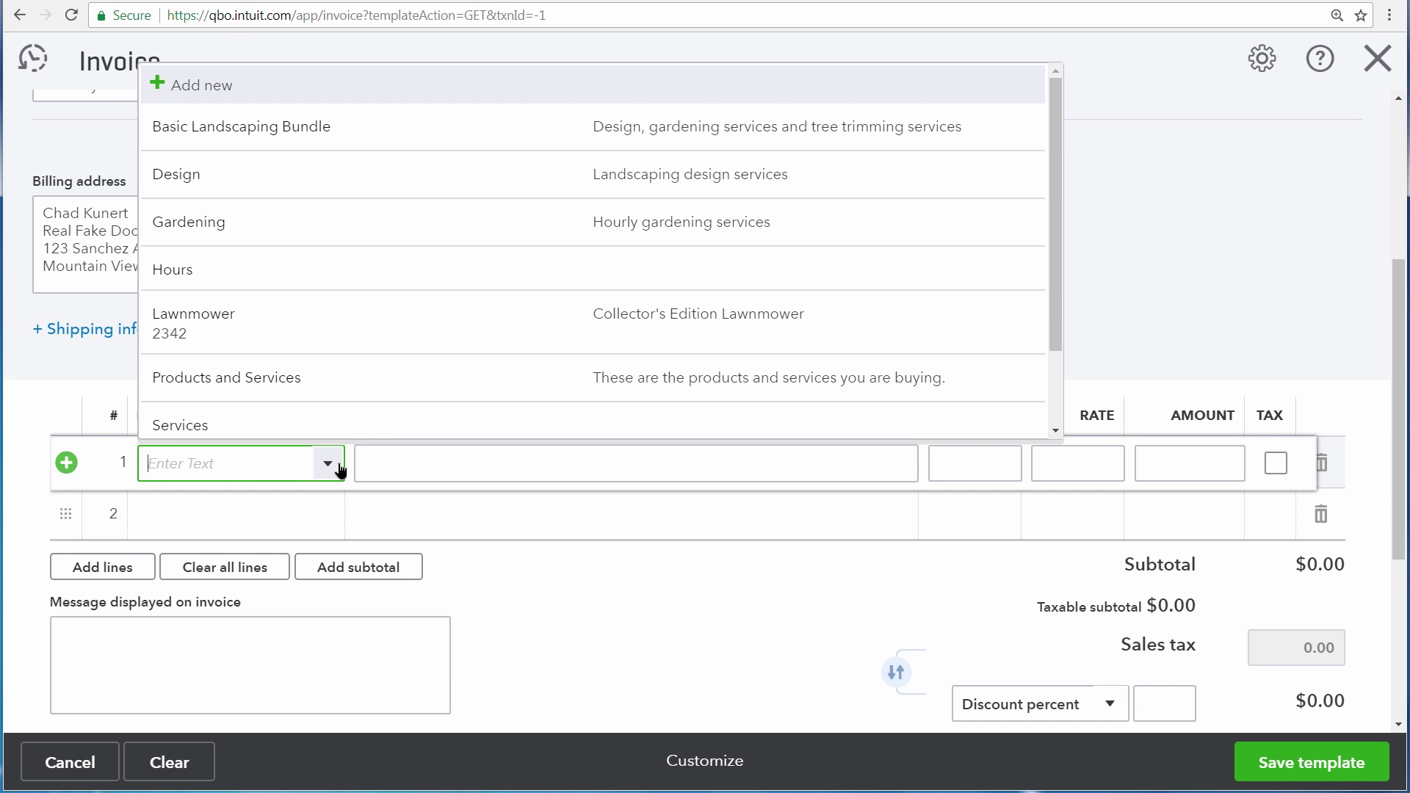
{"action": "left_click", "coordinate": [329, 234]}
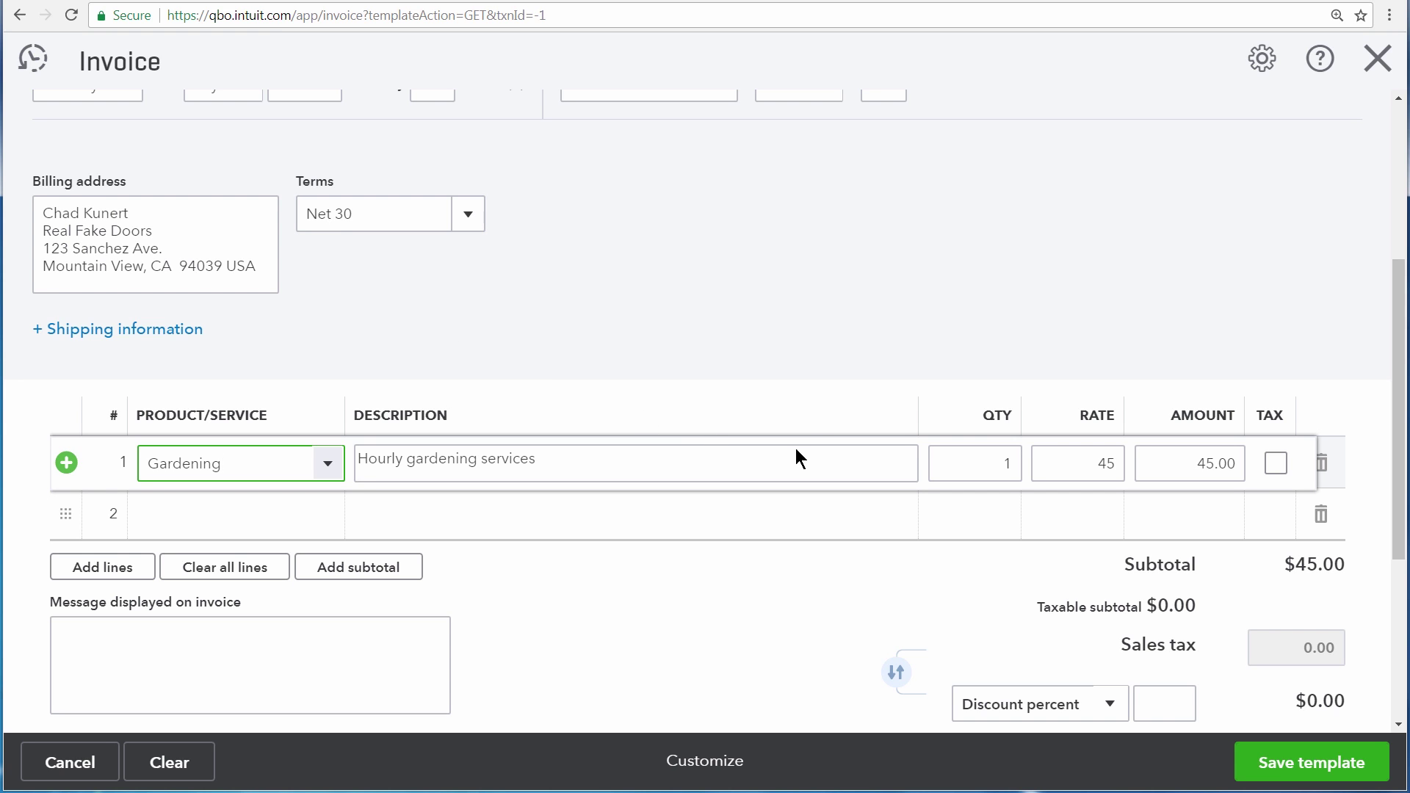
{"action": "left_click", "coordinate": [937, 464]}
{"action": "type", "text": "5"}
{"action": "key", "text": "Tab"}
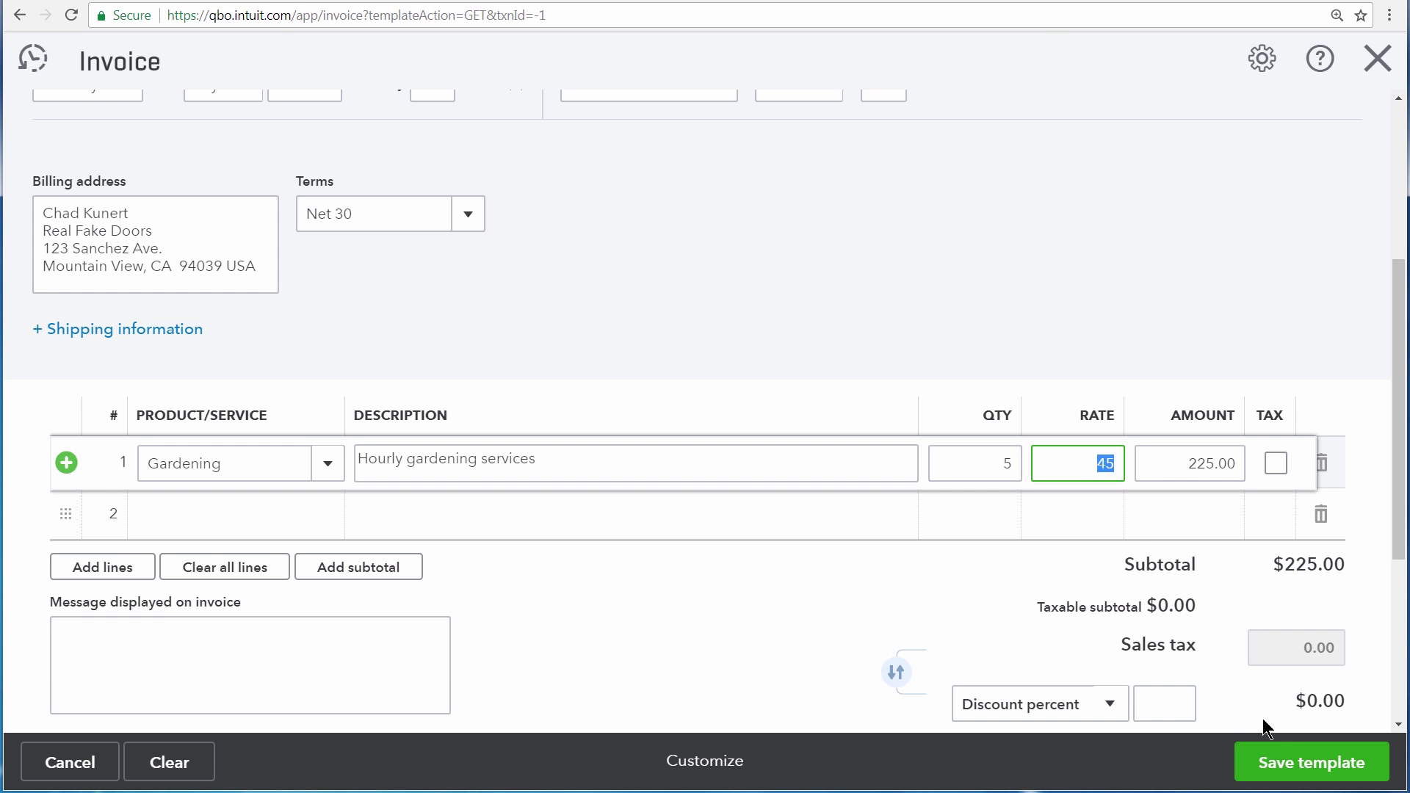
{"action": "left_click", "coordinate": [1304, 774]}
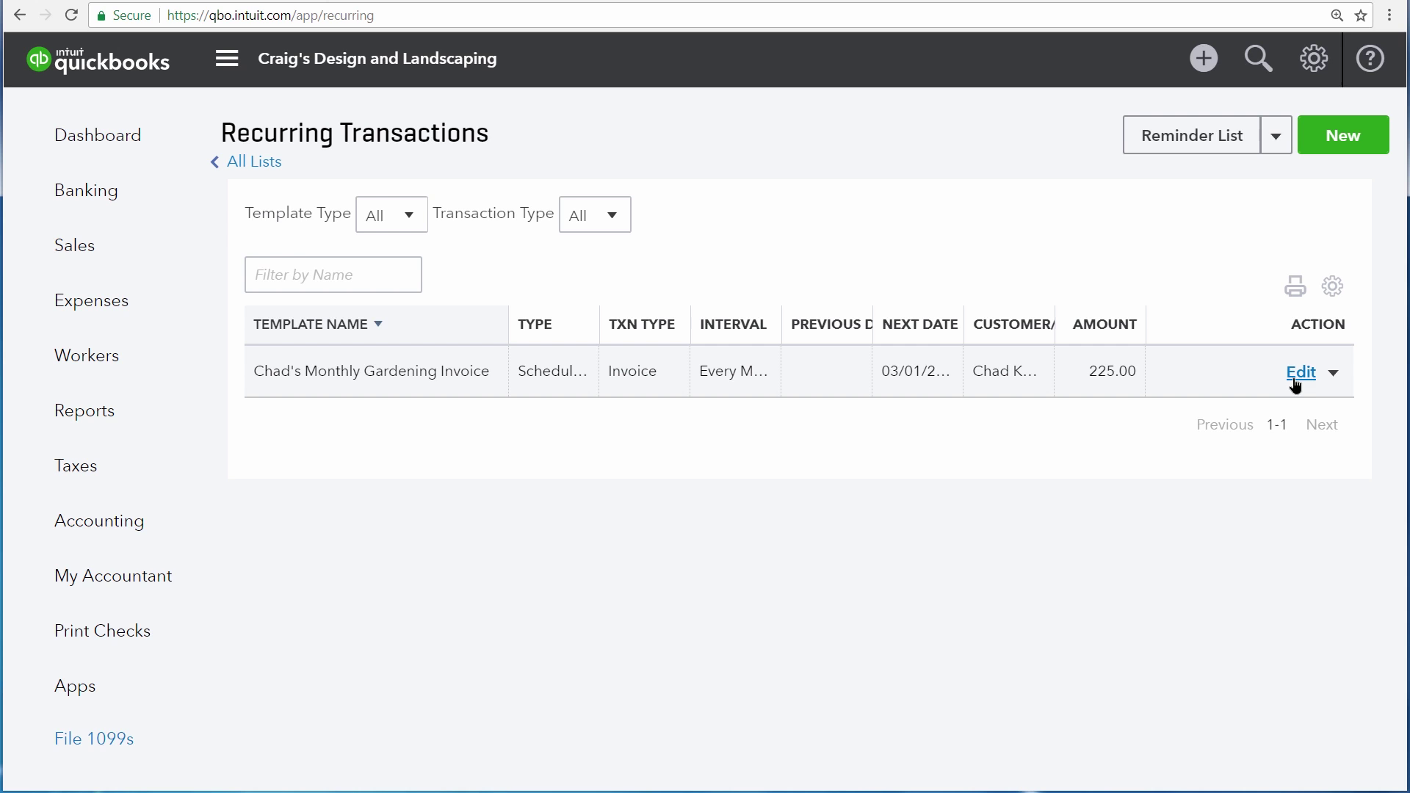
Step: Check the saved gardening template's actions in Recurring Transactions, then return to the Dashboard
{"action": "left_click", "coordinate": [1332, 374]}
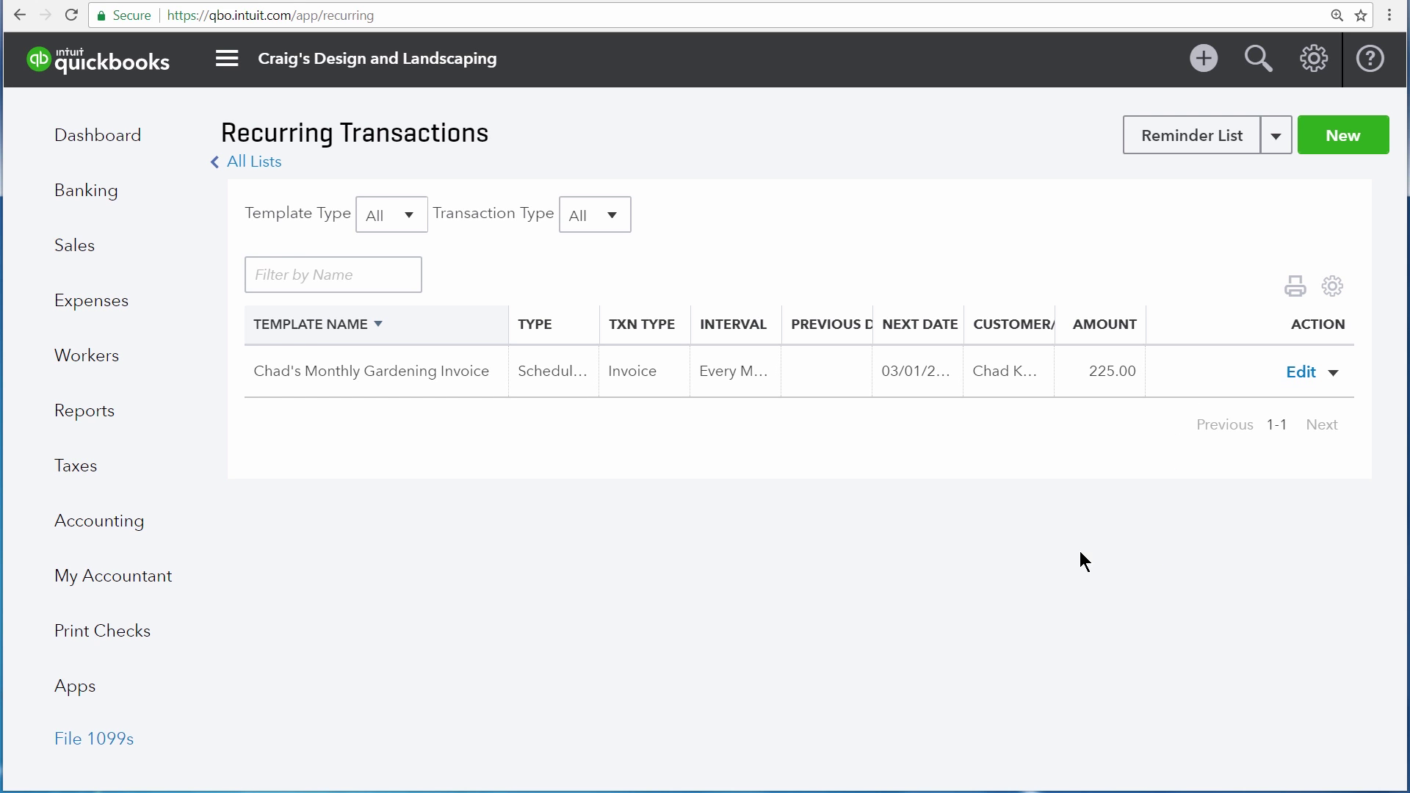
{"action": "left_click", "coordinate": [157, 145]}
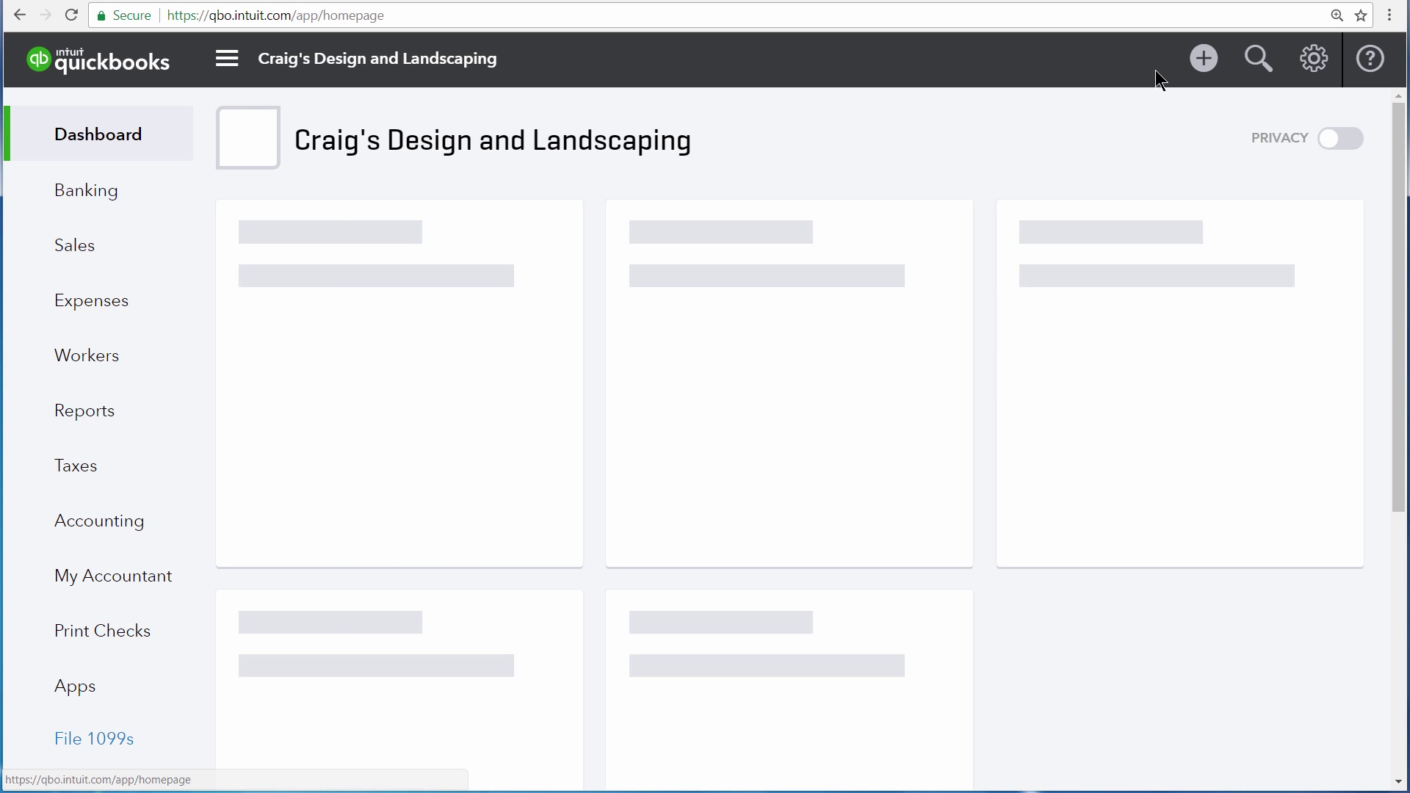